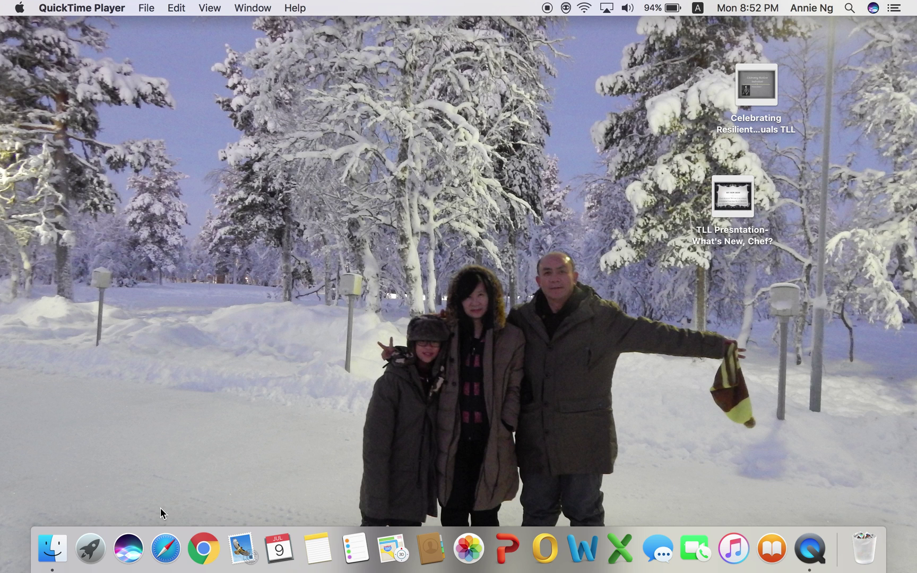
Step: Launch Safari from the Dock to show its Favorites page
left_click(163, 545)
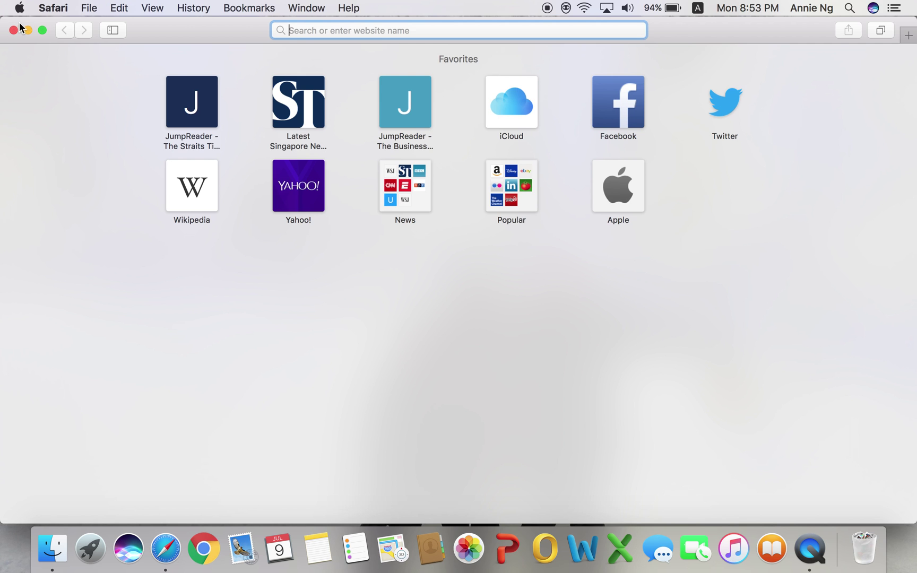
Step: Make Safari full screen, Google 'cs timer', and open the csTimer site from the results
left_click(42, 30)
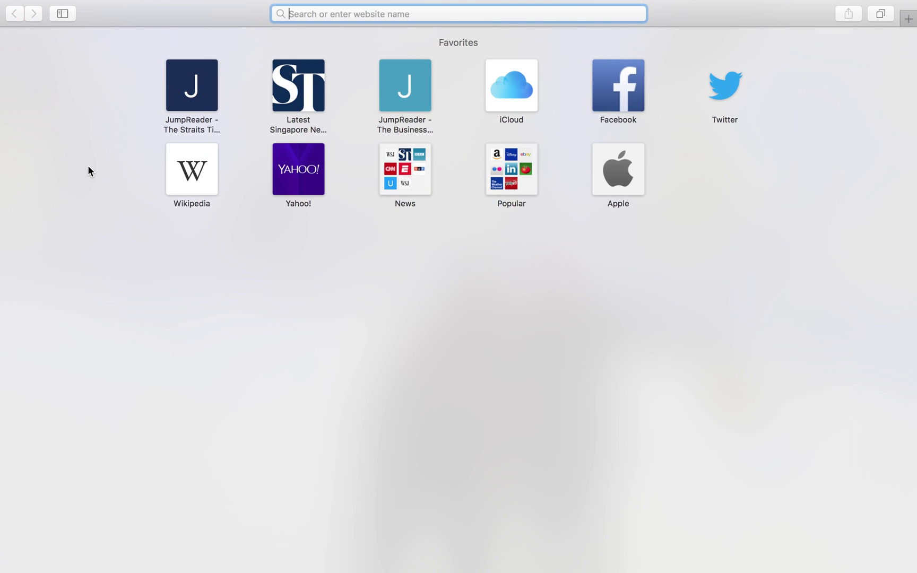
type("cs timer")
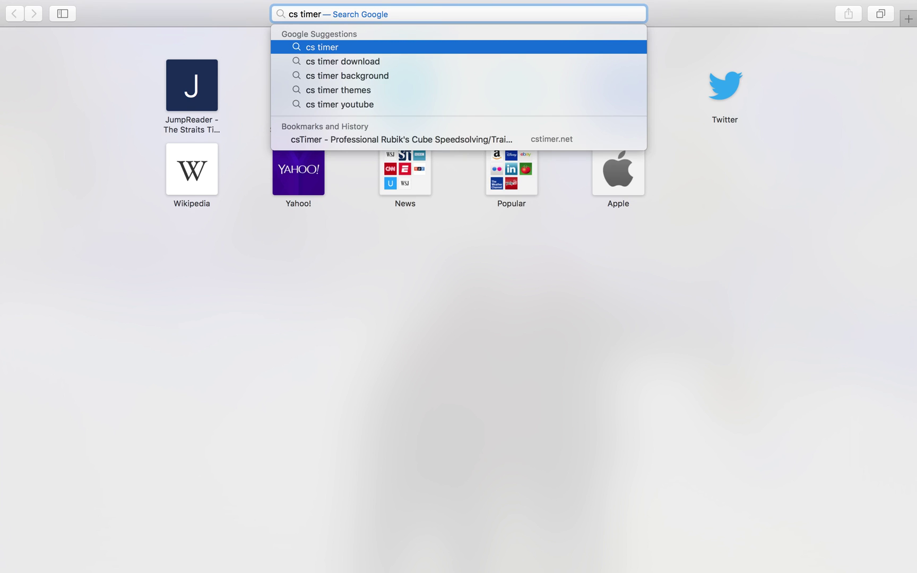
key("Escape")
key("Return")
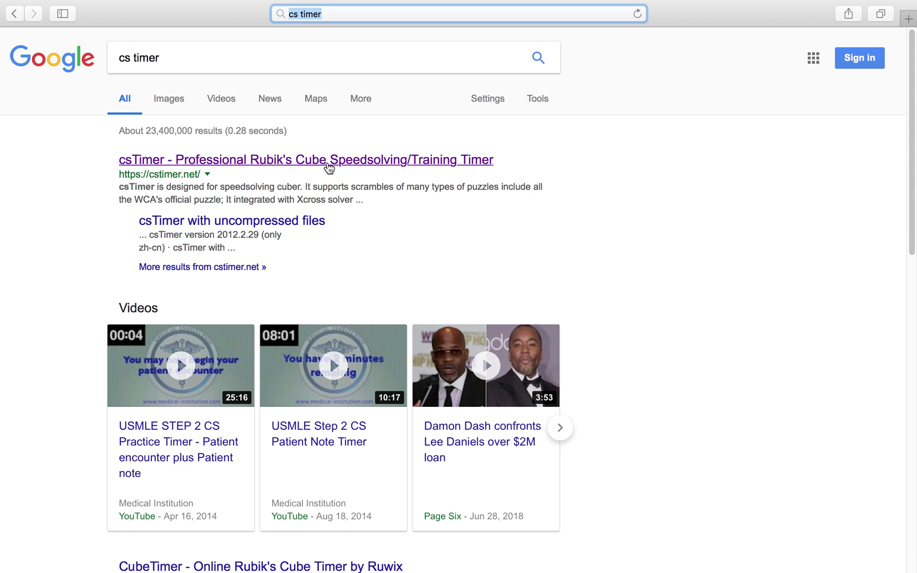
left_click(365, 165)
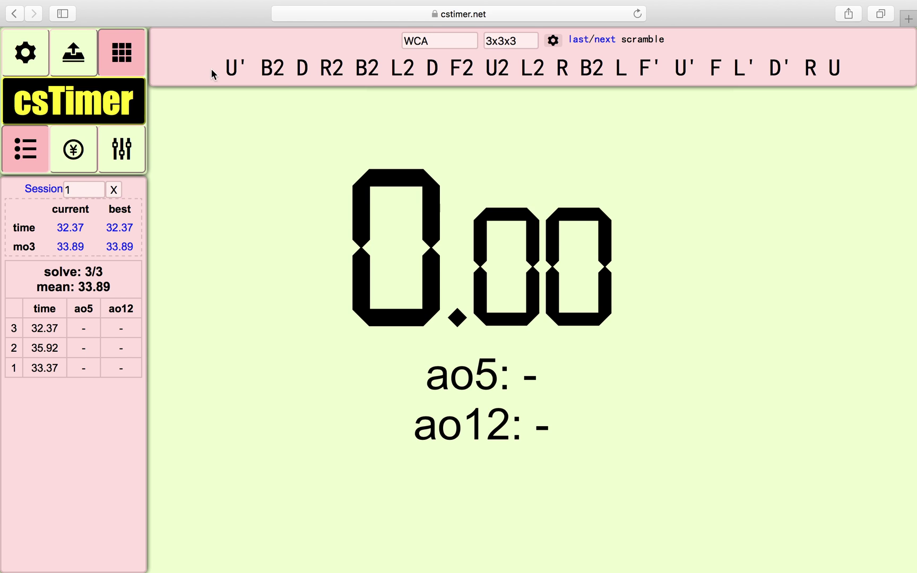
Step: Select the whole WCA 3x3x3 scramble sequence on the csTimer page
left_click_drag(231, 67, 837, 64)
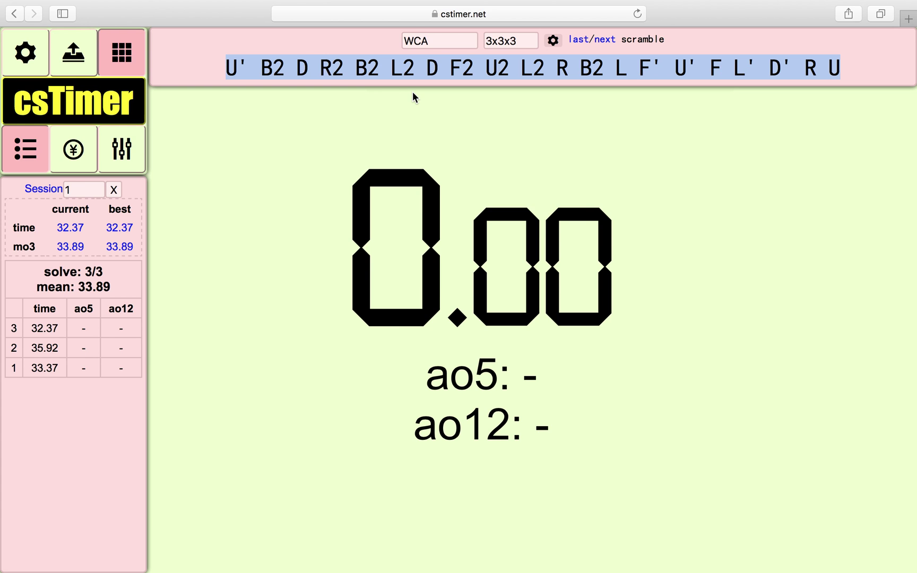
left_click(464, 68)
left_click(447, 38)
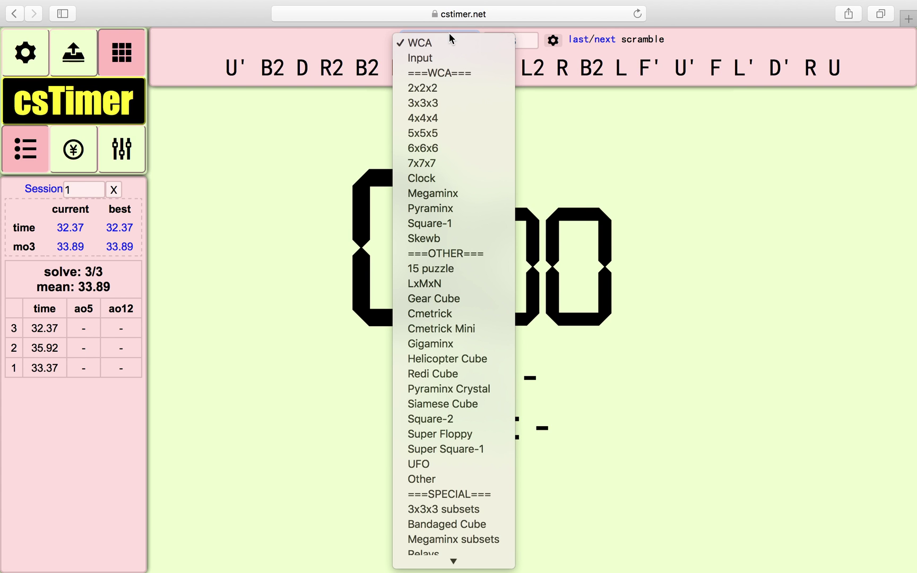
scroll(456, 239, "down", 1)
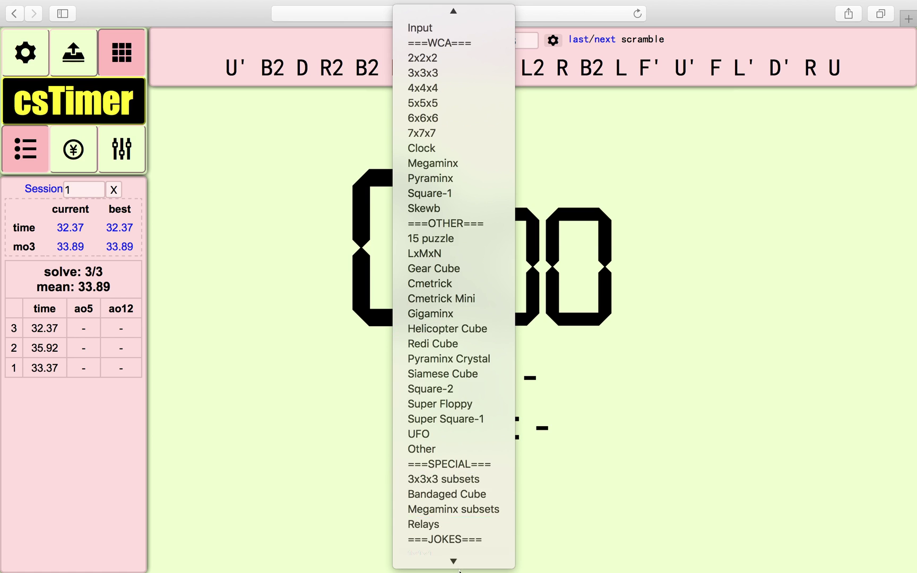
mouse_move(460, 567)
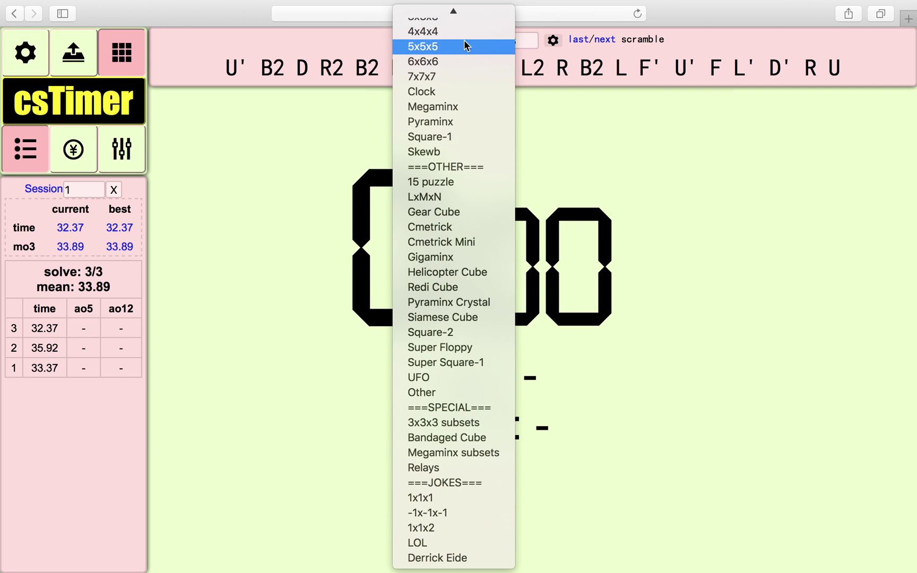
mouse_move(453, 10)
left_click(695, 238)
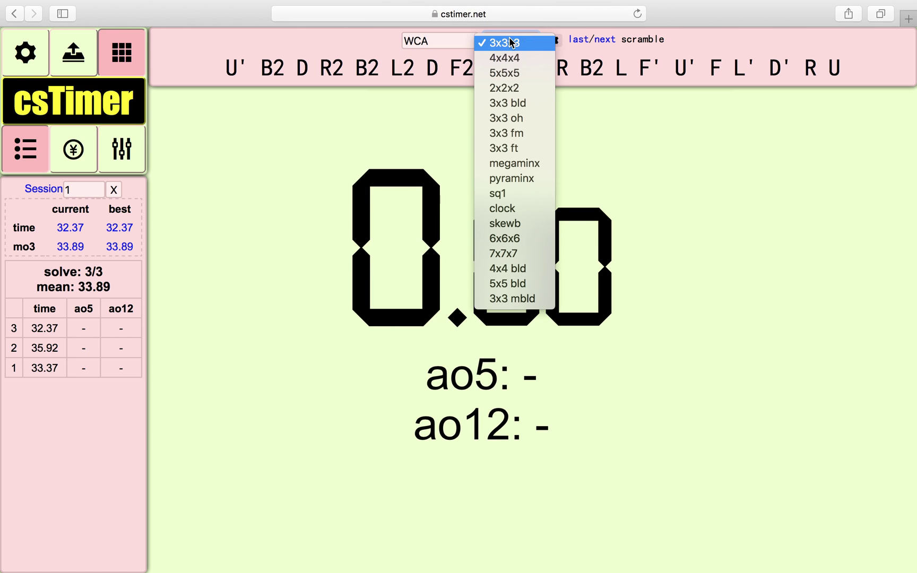
left_click(509, 41)
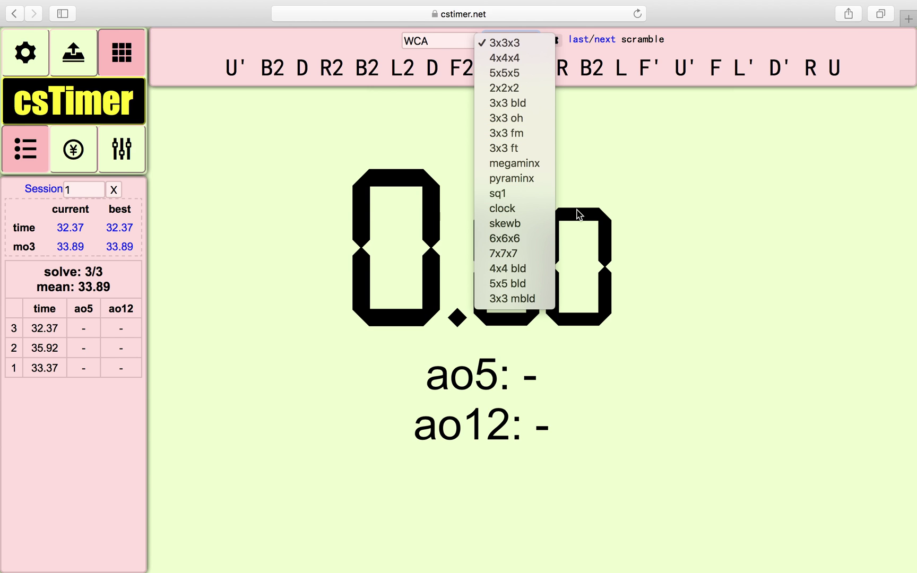
left_click(704, 254)
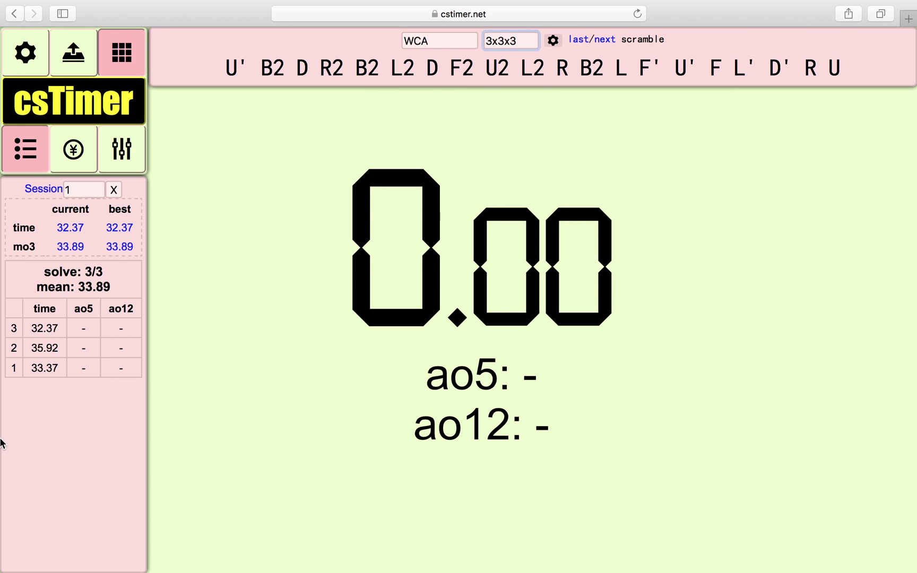
left_click(37, 367)
Step: Confirm solve 3 as OK at 32.37 with no penalty, then start timing a new solve
mouse_move(45, 340)
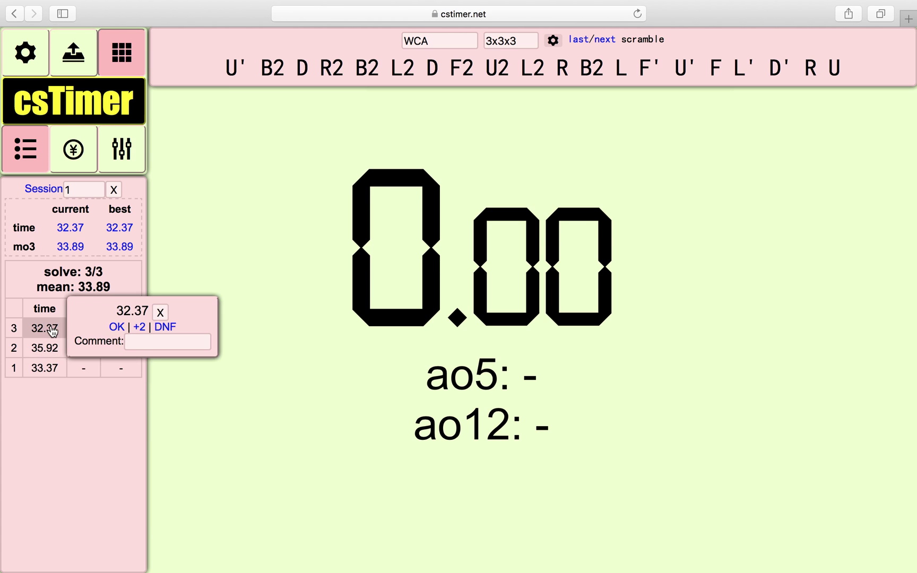
left_click(122, 327)
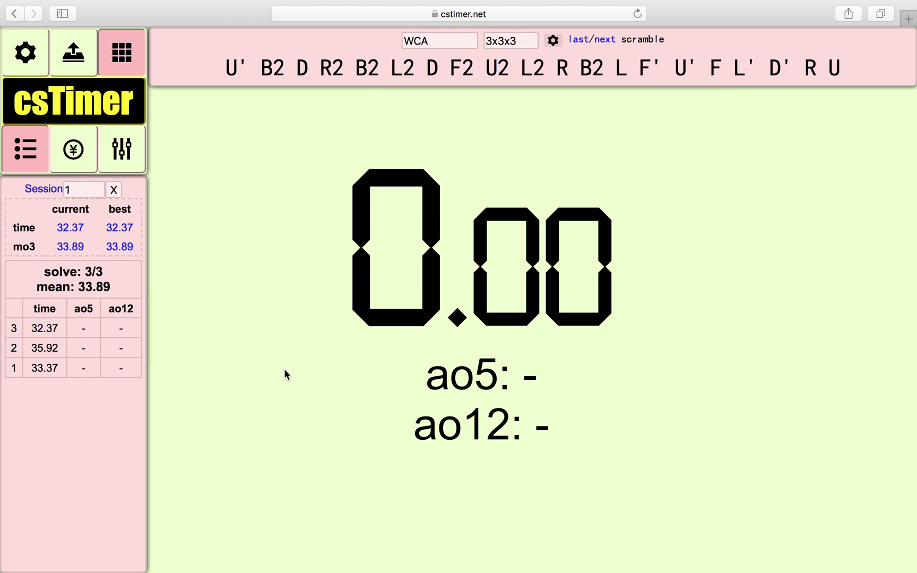
key("space")
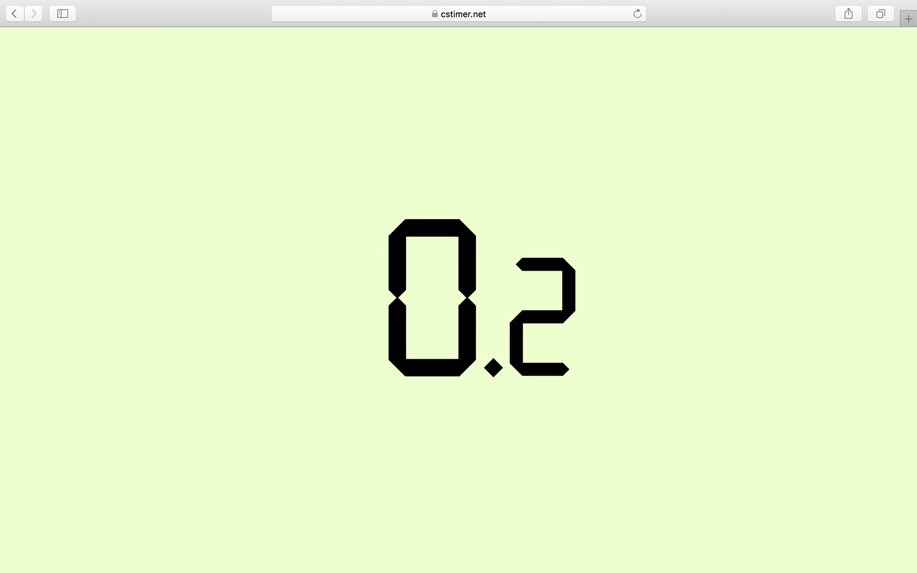
Step: Stop the test solve, add a +2 penalty, then delete the resulting 2.72+ solve
key("space")
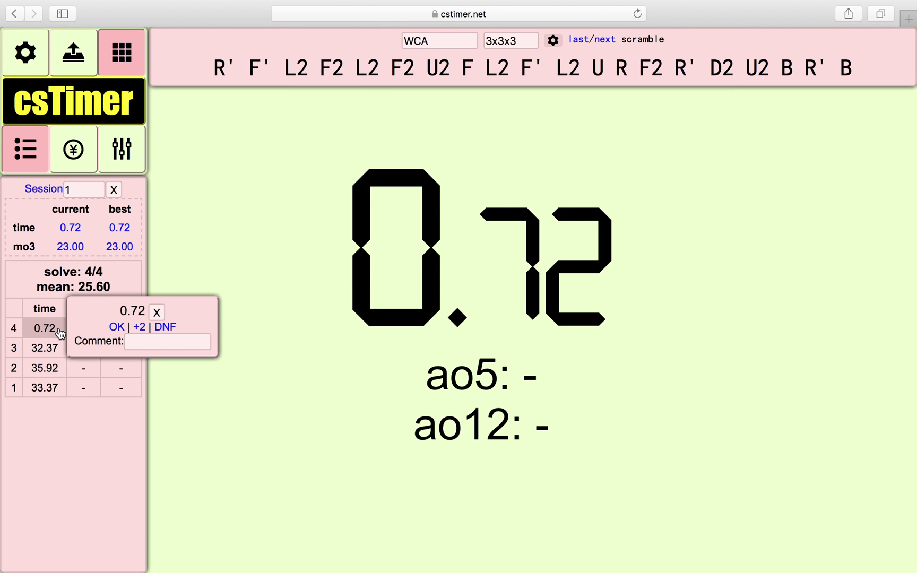
left_click(139, 327)
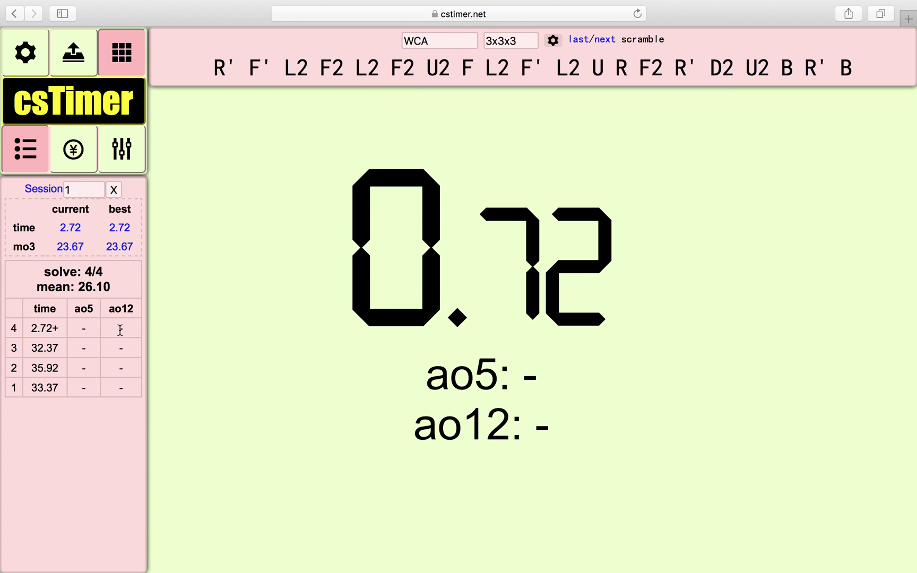
left_click(45, 331)
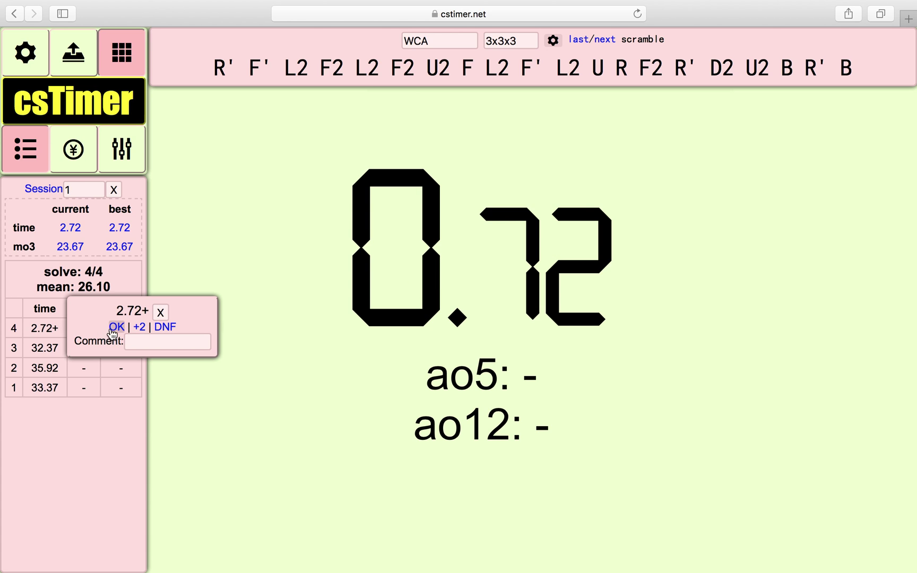
left_click(160, 313)
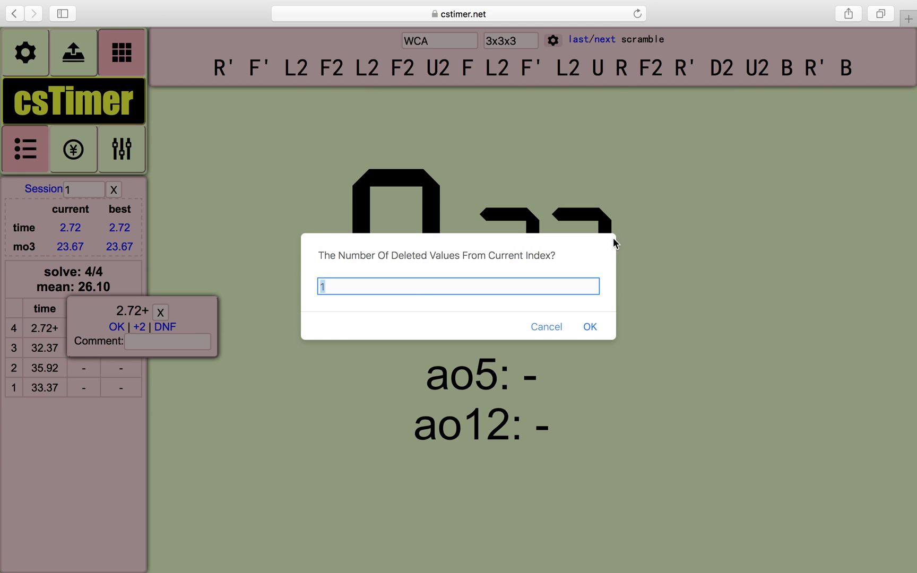
left_click(594, 326)
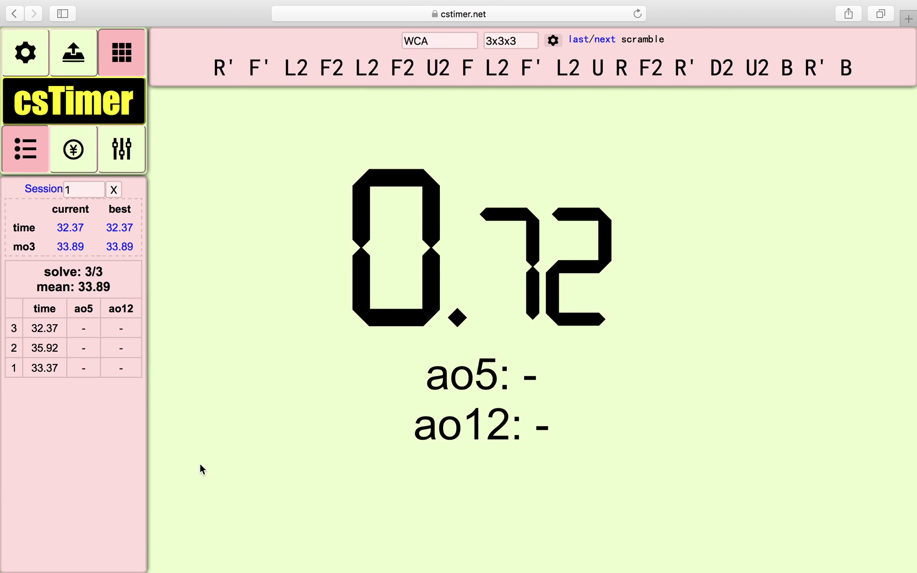
Step: View the 32.37 solve's details, then cancel the session 1 reset so all times stay
left_click(37, 328)
left_click(114, 192)
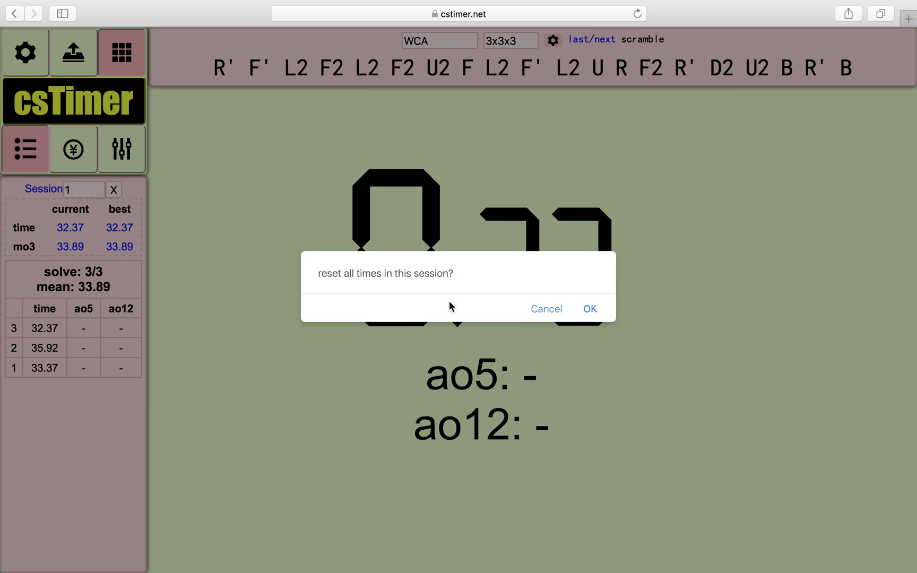
left_click_drag(318, 274, 486, 267)
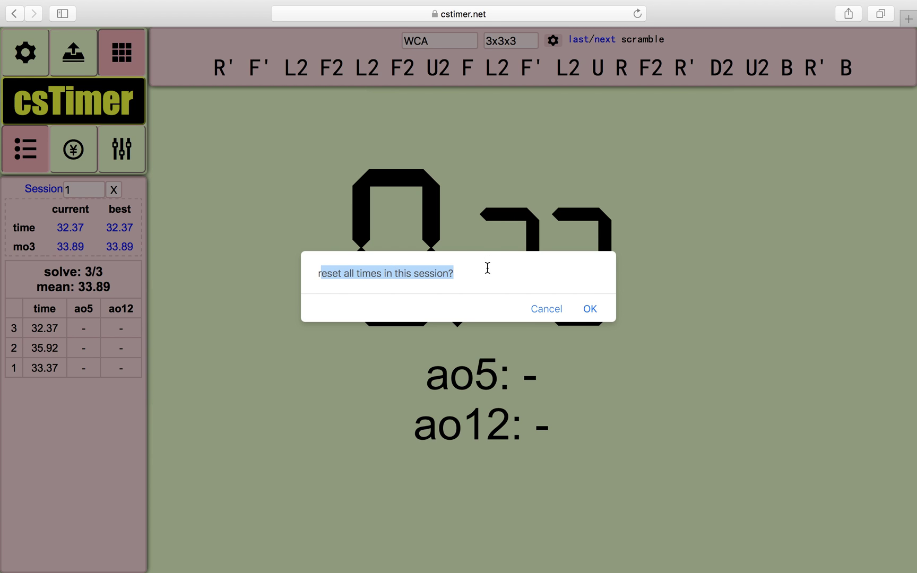
left_click(486, 272)
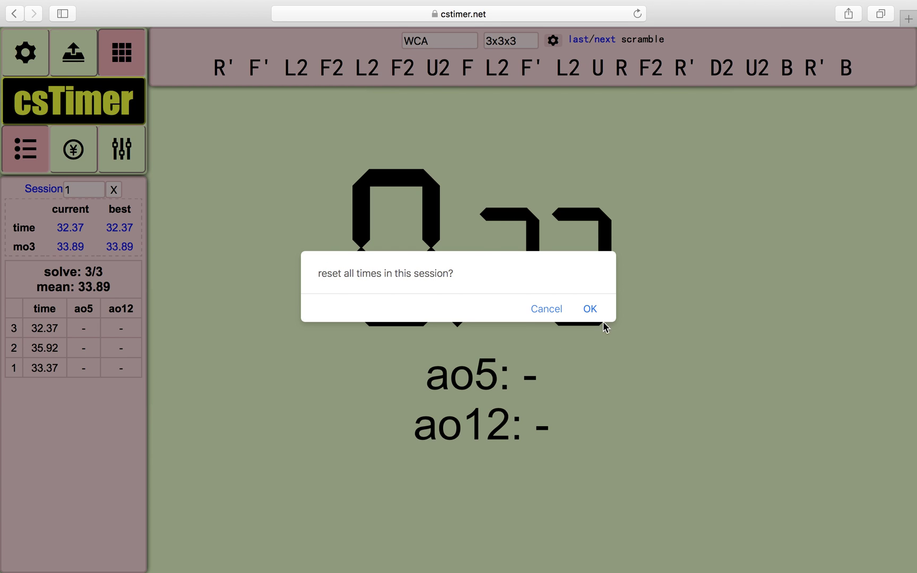
left_click(539, 311)
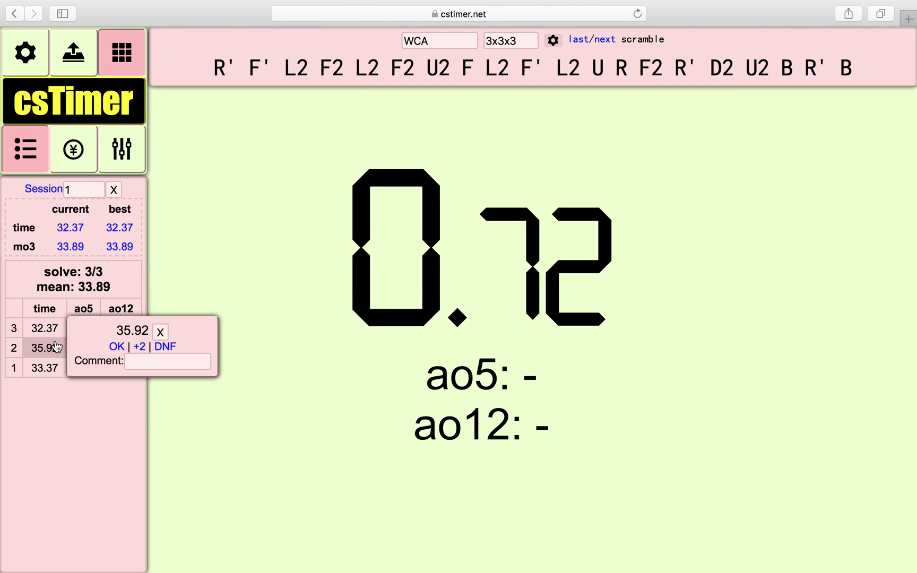
left_click(82, 194)
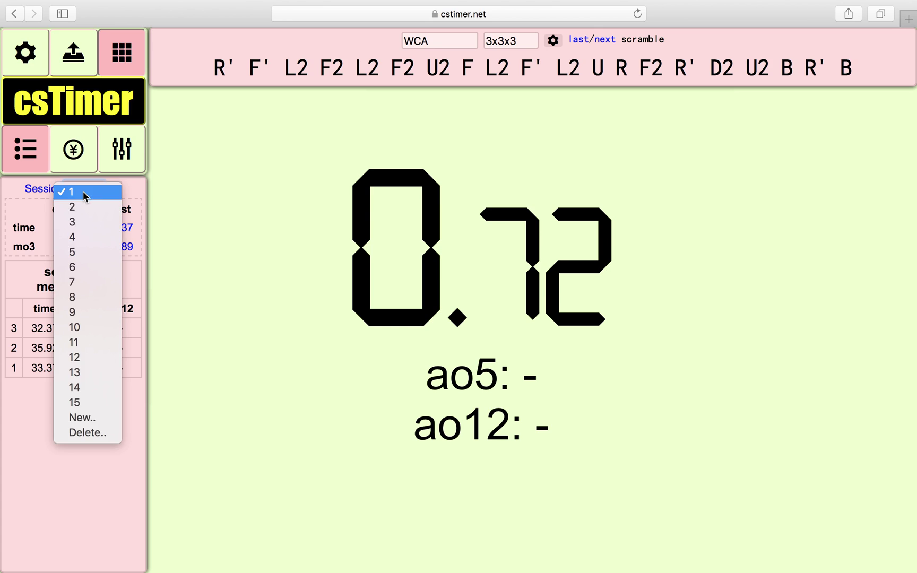
left_click(91, 207)
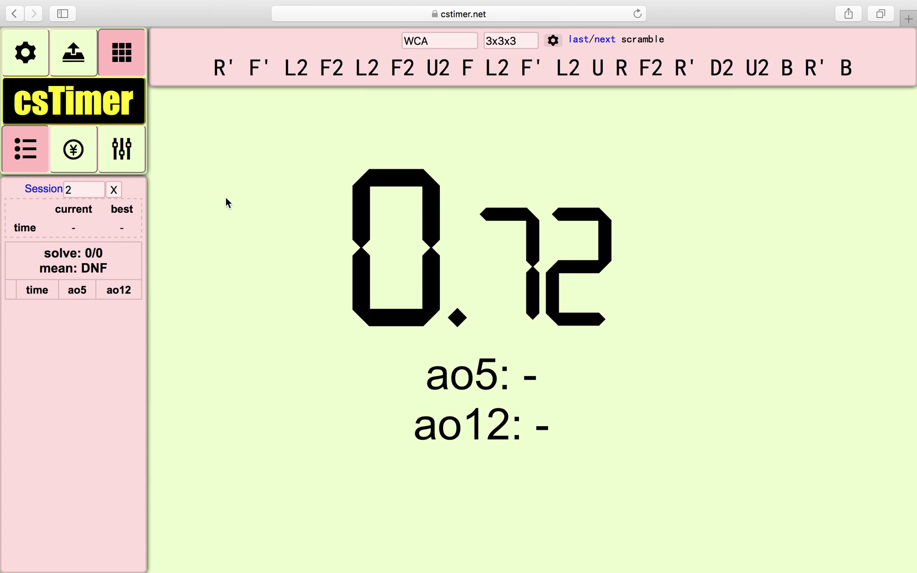
left_click(91, 194)
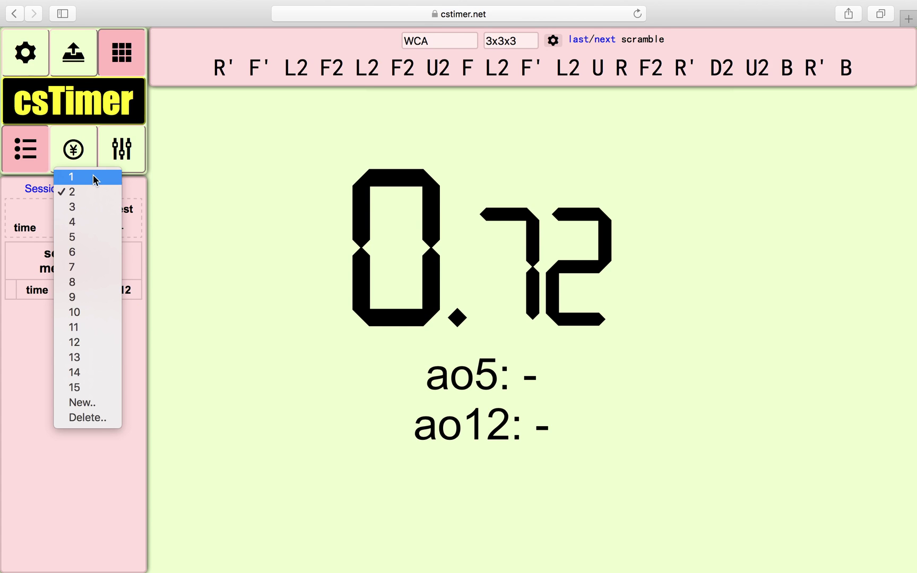
left_click(94, 178)
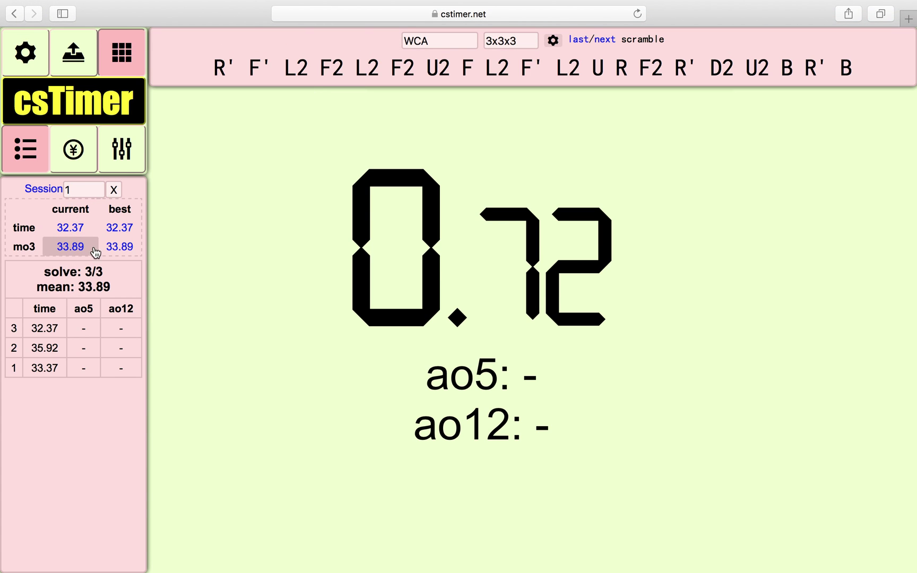
Step: Select the mo3 and time row label texts in the statistics panel
double_click(24, 245)
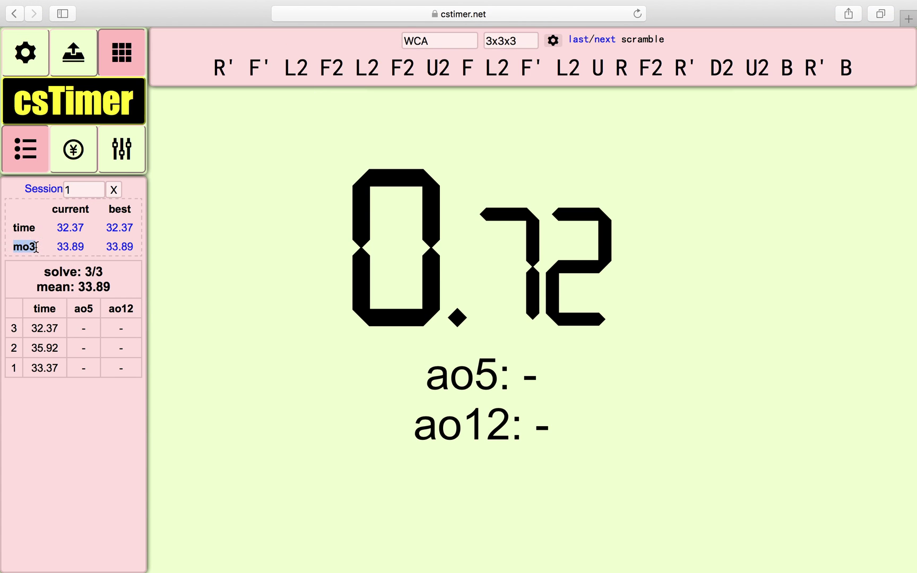
left_click(33, 260)
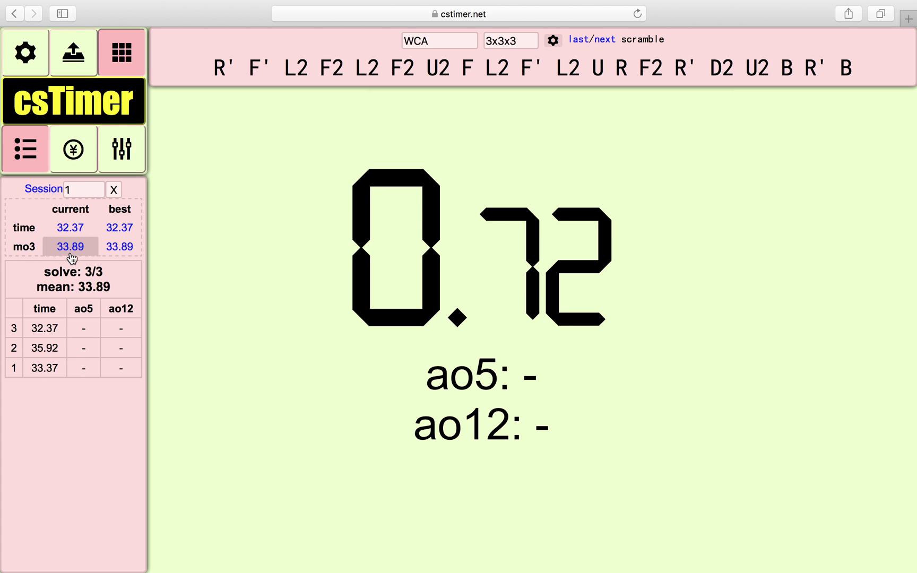
double_click(24, 227)
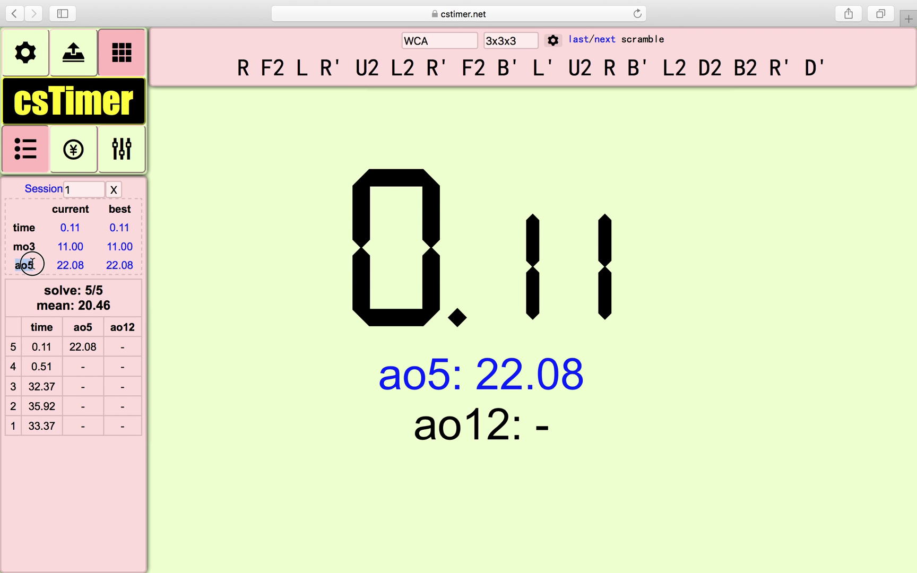
Step: Delete the 0.11 and 0.51 solves from session 1's times list
left_click(36, 267)
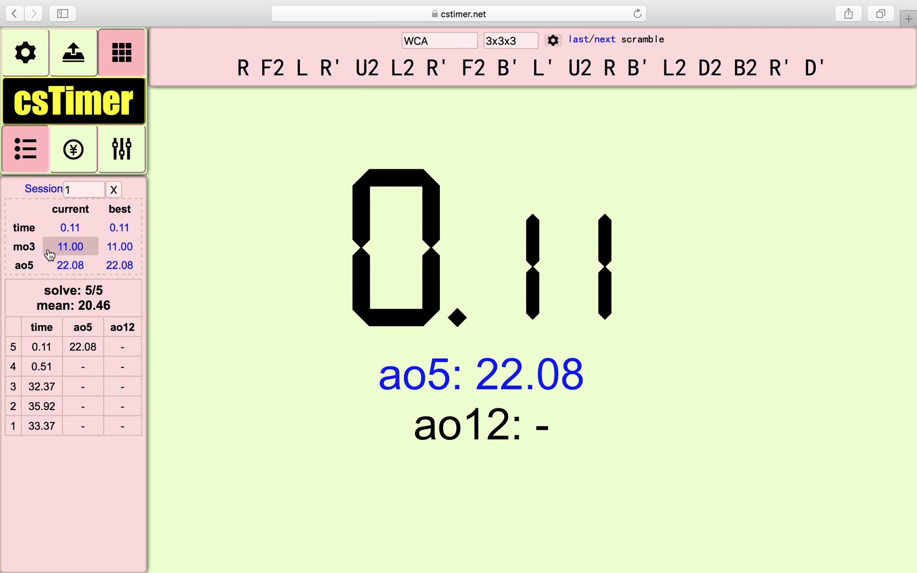
left_click(42, 386)
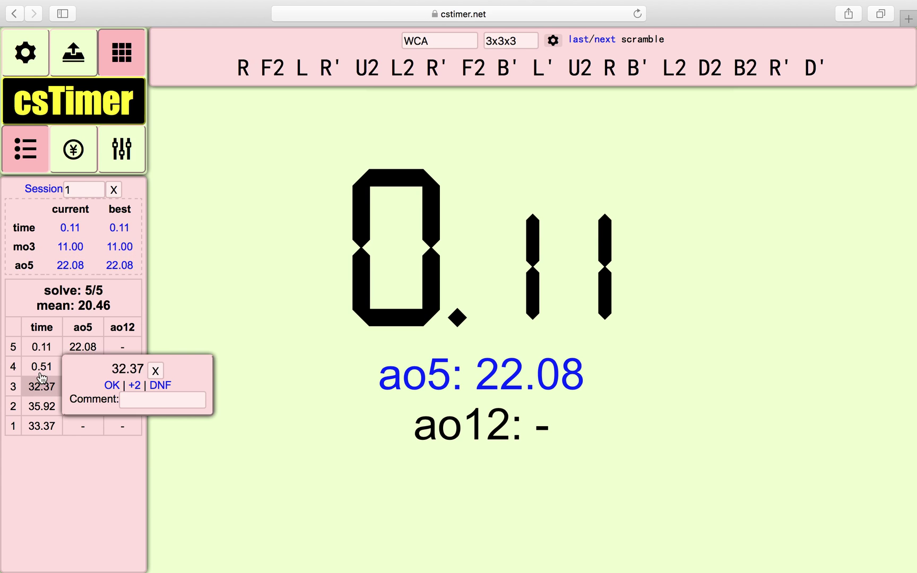
left_click(42, 349)
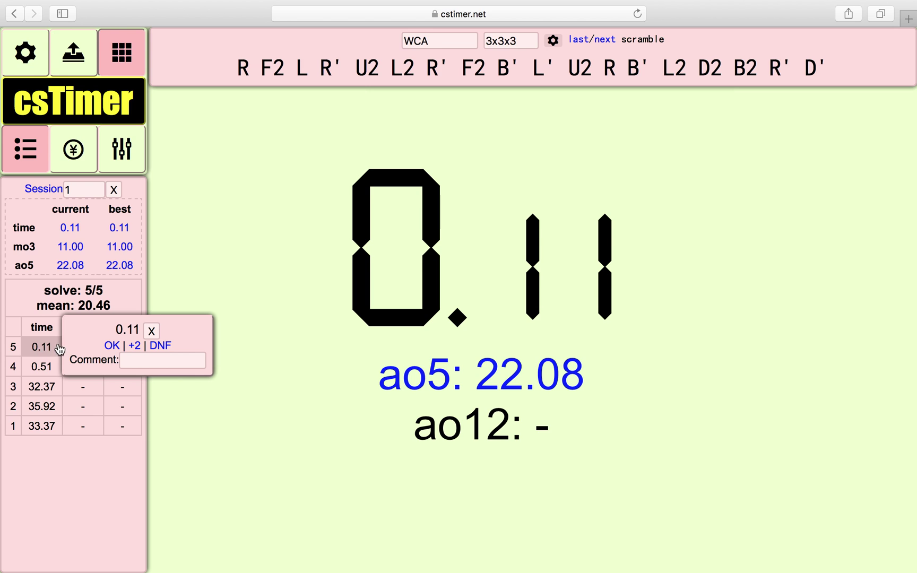
left_click(152, 331)
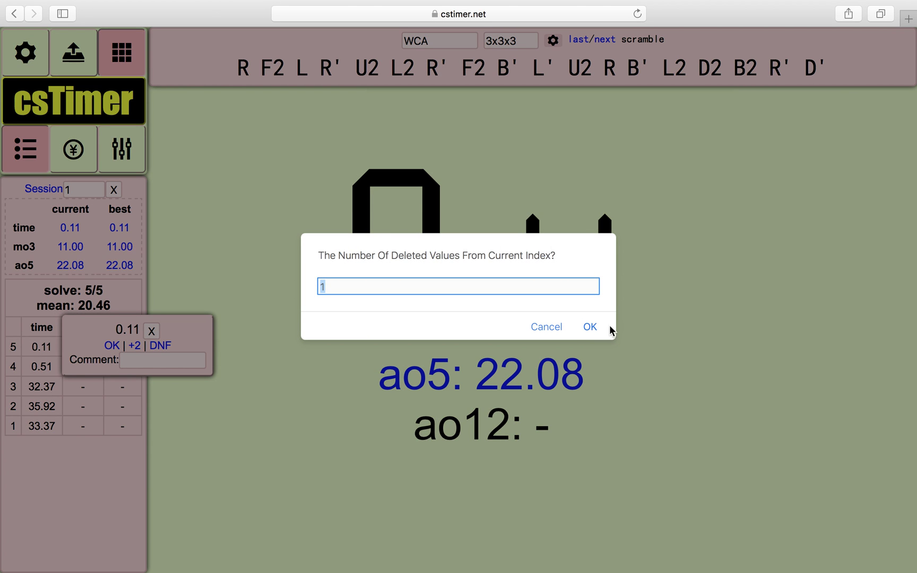
left_click(590, 327)
left_click(45, 329)
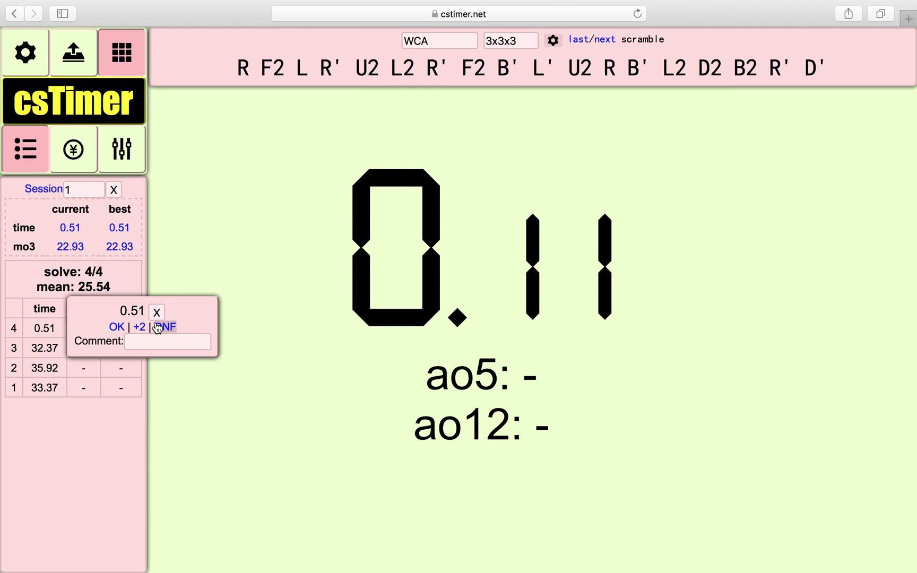
left_click(156, 312)
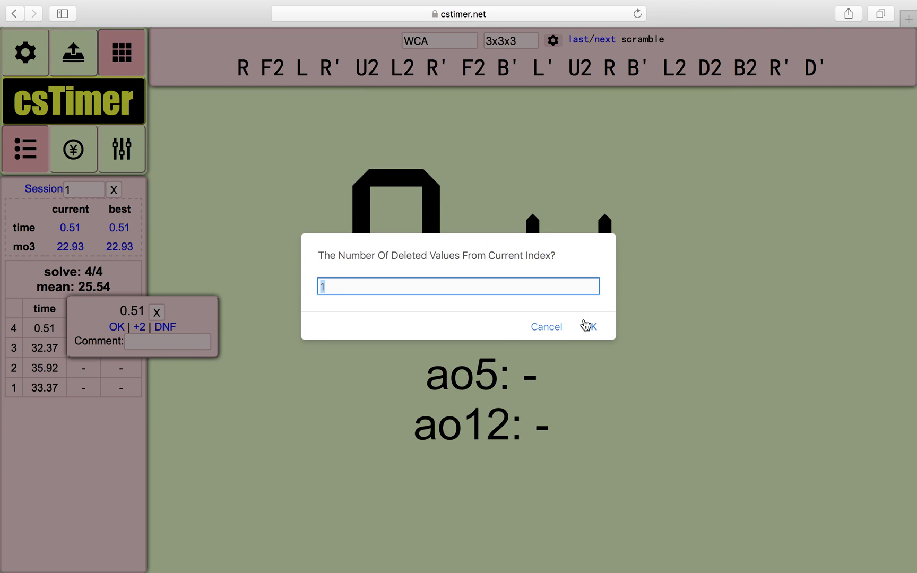
left_click(586, 326)
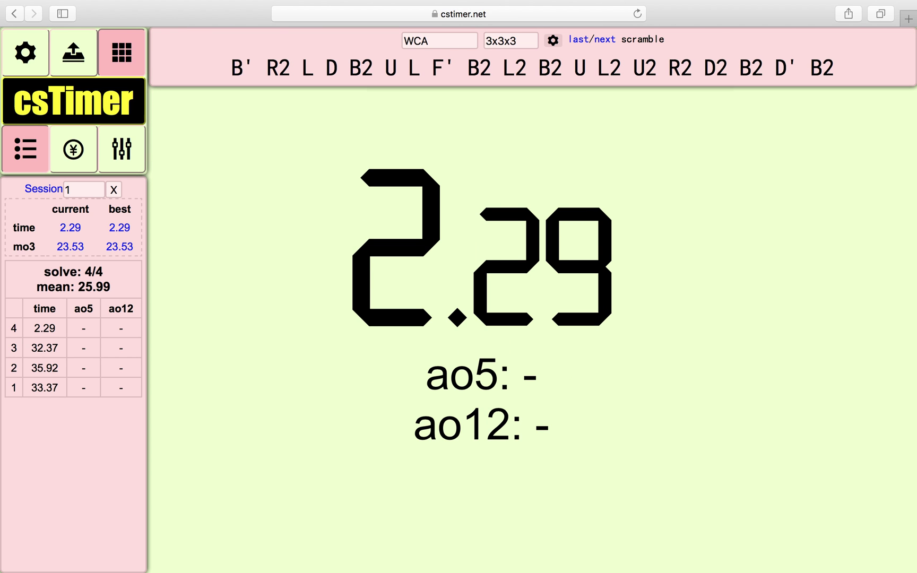
Step: Delete the 2.29 solve so session 1 keeps only its three original times
left_click(55, 334)
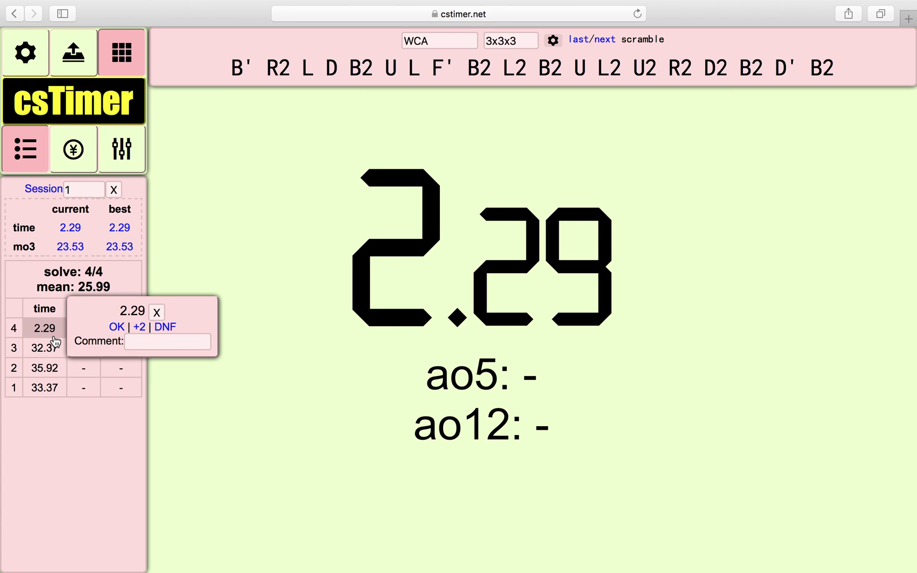
left_click(157, 312)
left_click(588, 327)
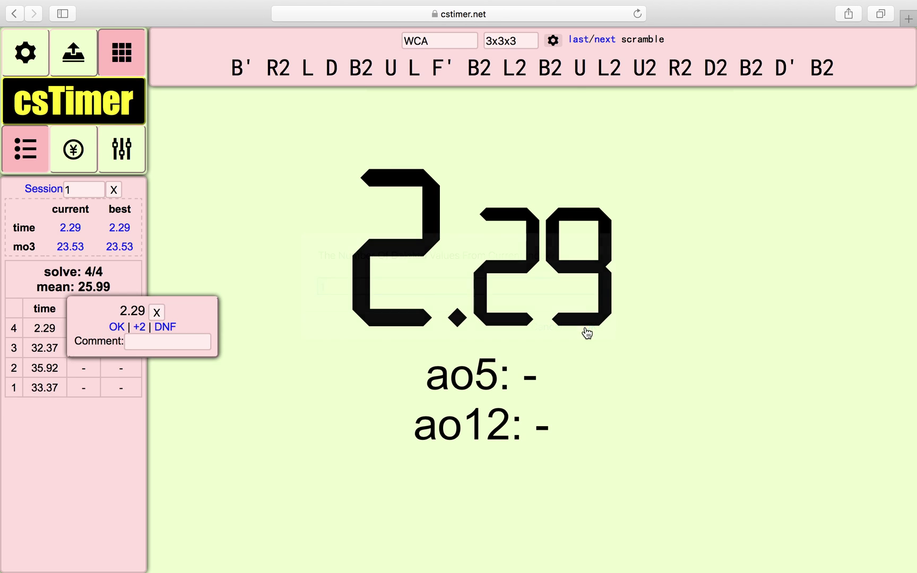
mouse_move(24, 24)
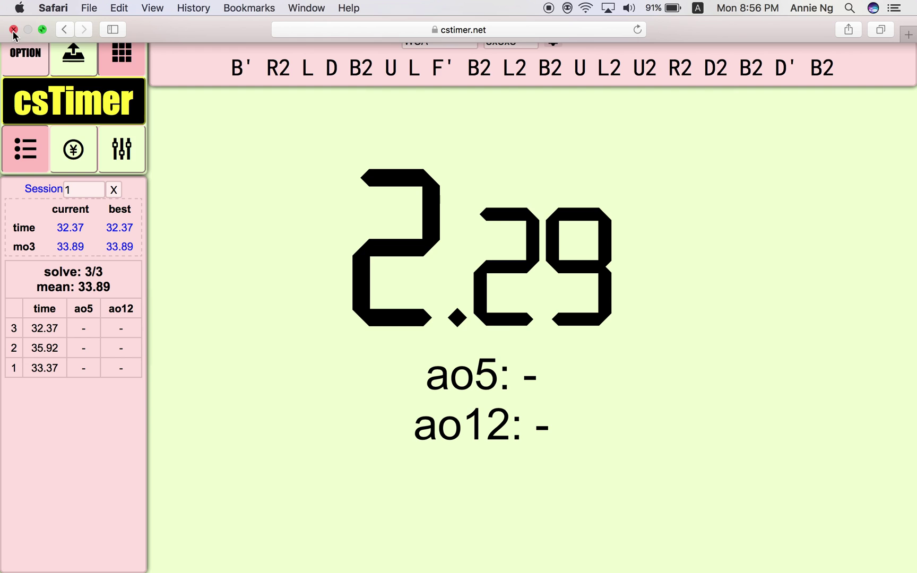